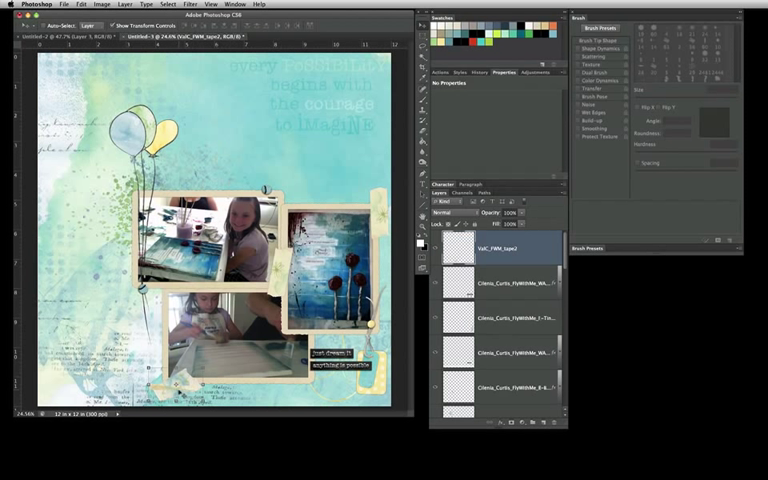
pyautogui.scroll(5, 278, 287)
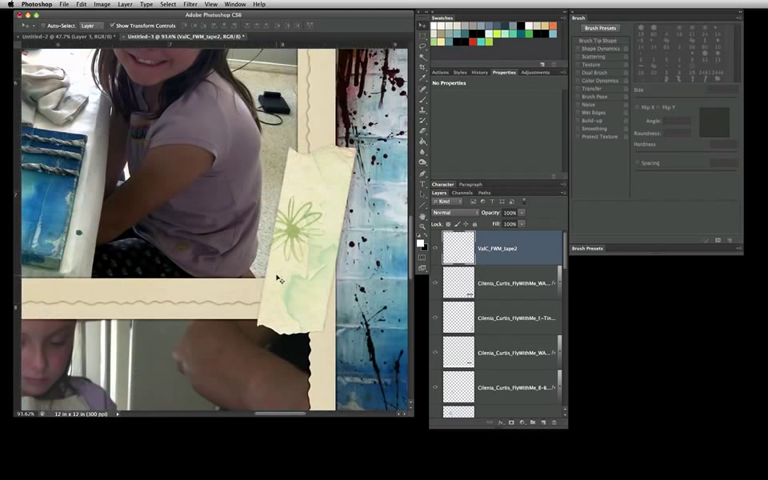
# Select the VaIC_FWM_tape1 layer by choosing the tape strip on the canvas
pyautogui.click(286, 289)
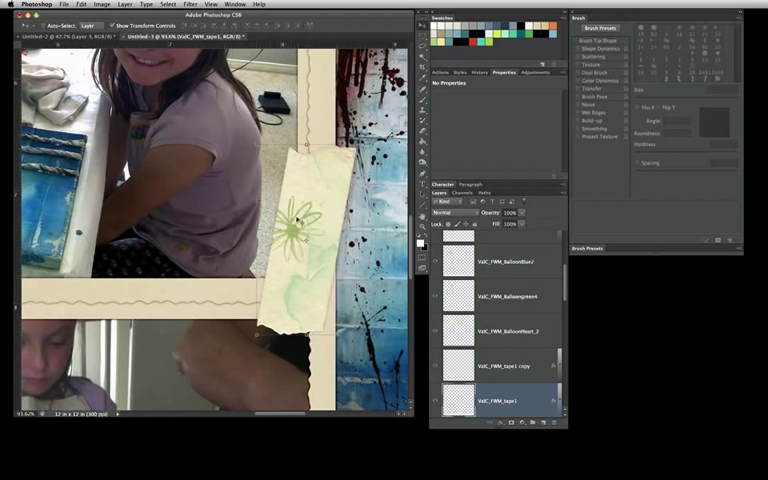
pyautogui.scroll(-3, 527, 398)
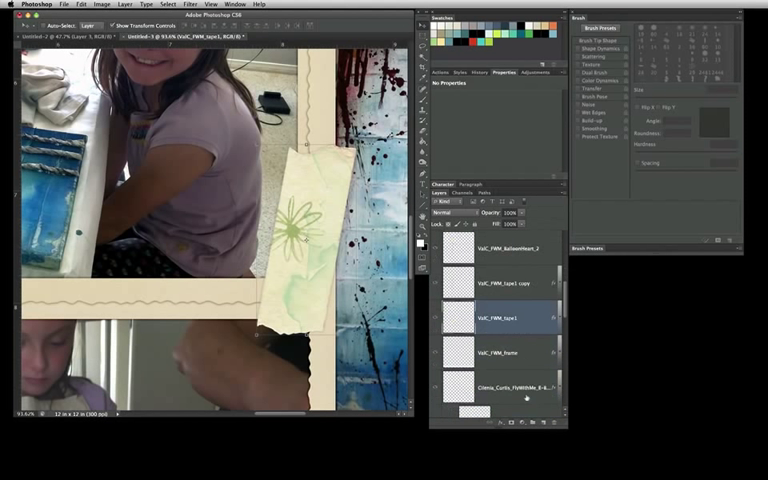
# Reduce the tape1 layer's Outer Glow spread from 5 to 4 with size 4 px and apply it
pyautogui.doubleClick(528, 323)
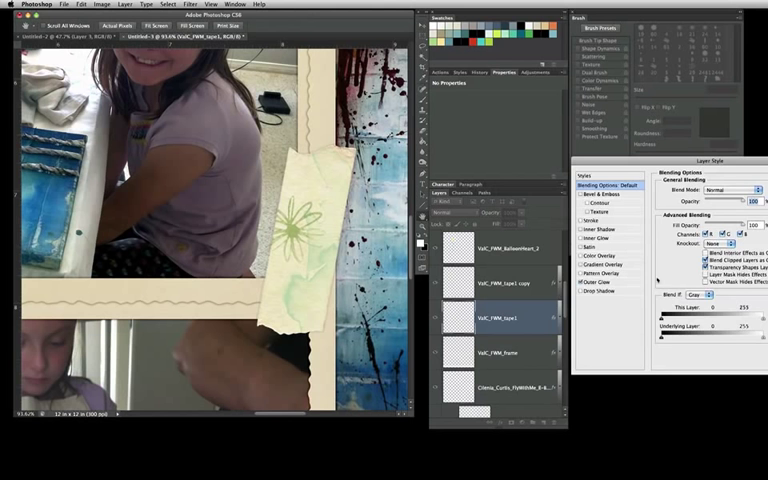
pyautogui.click(604, 282)
pyautogui.moveTo(680, 161); pyautogui.dragTo(457, 23)
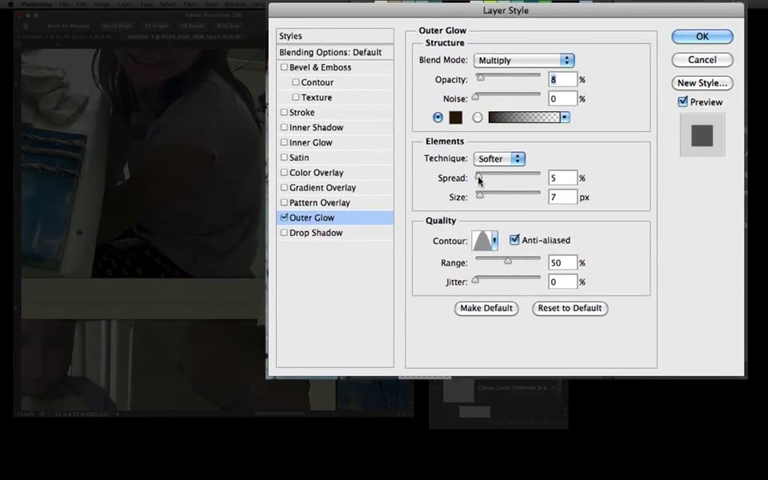
pyautogui.click(479, 179)
pyautogui.moveTo(479, 179); pyautogui.dragTo(477, 199)
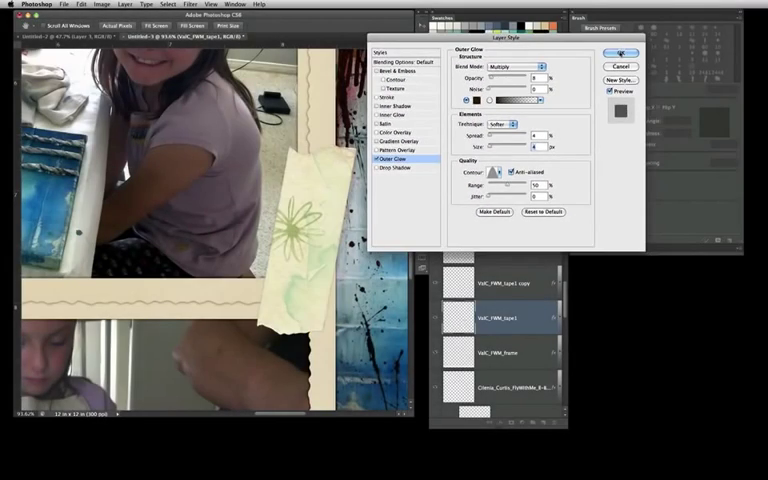
pyautogui.click(620, 53)
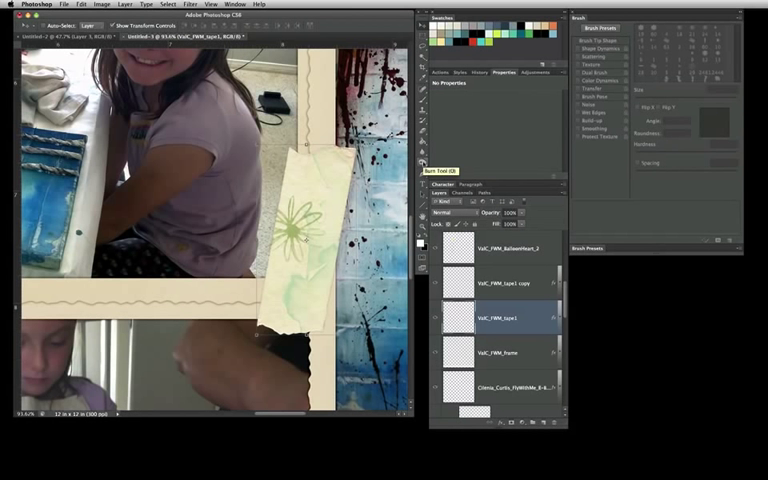
# Switch to the Burn tool with a soft round tip and 1% brush spacing
pyautogui.click(422, 163)
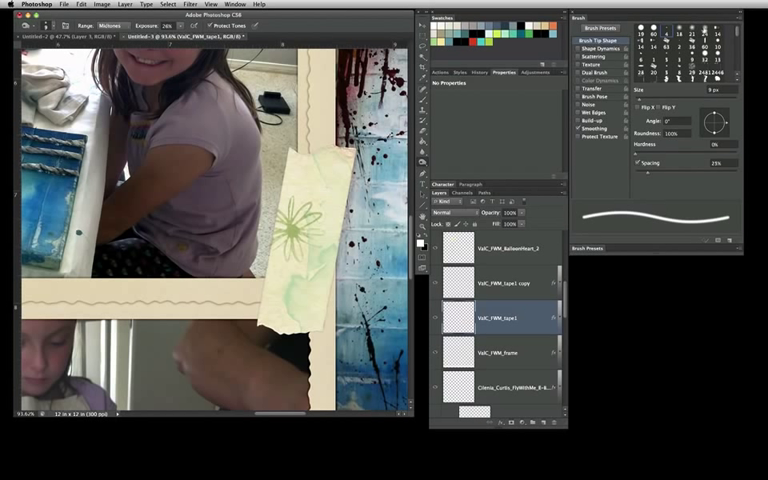
pyautogui.click(704, 31)
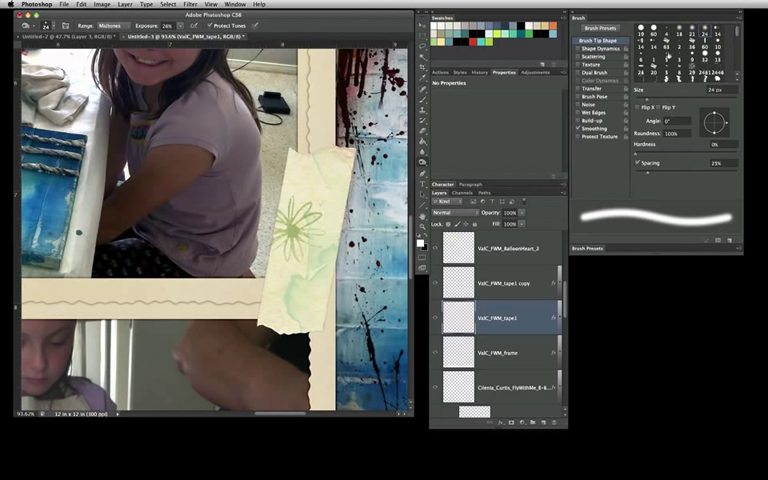
pyautogui.press(']')
pyautogui.moveTo(649, 173); pyautogui.dragTo(631, 172)
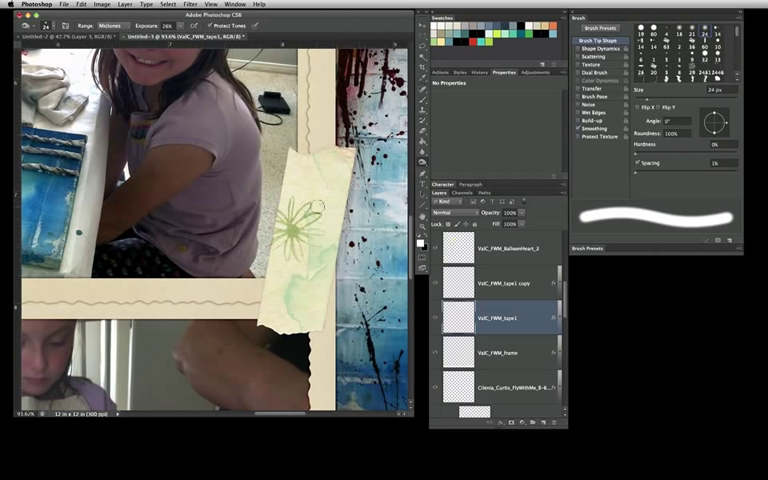
# Resize the burn brush on the canvas down to about 18 px
pyautogui.keyDown('ctrl'); pyautogui.keyDown('alt'); pyautogui.click(308, 284); pyautogui.keyUp('alt'); pyautogui.keyUp('ctrl')
pyautogui.moveTo(308, 284); pyautogui.dragTo(305, 285)
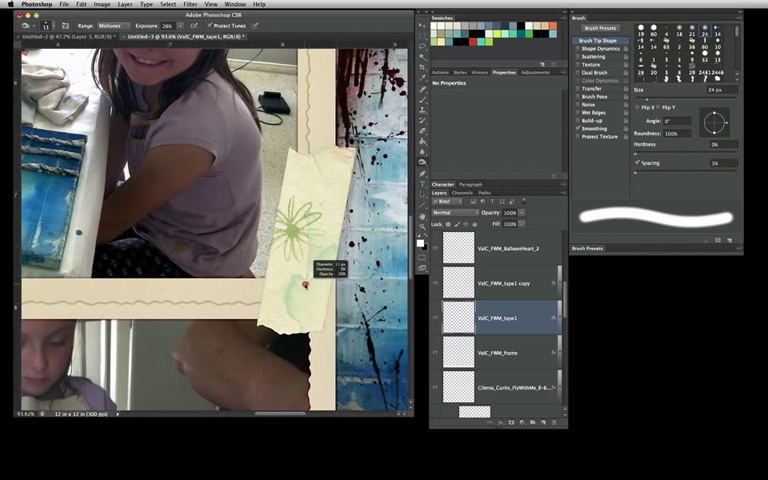
pyautogui.moveTo(305, 285); pyautogui.dragTo(307, 286)
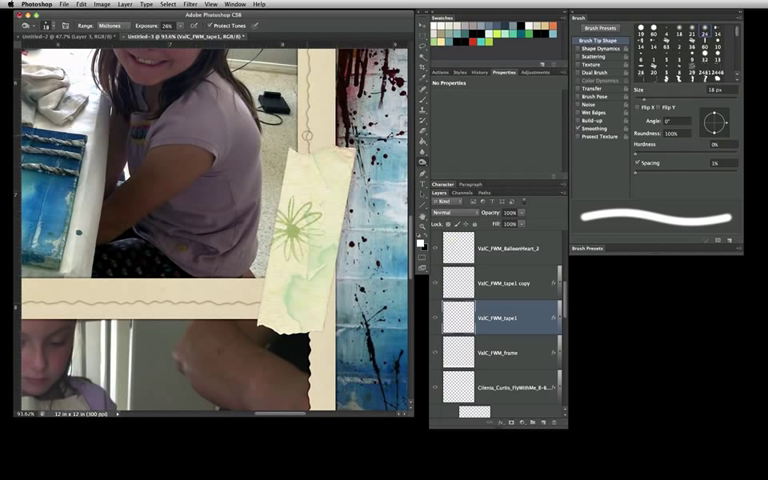
# Load the frame layer's outline as a selection, return to tape1 and resume the Burn tool
pyautogui.press('v')
pyautogui.keyDown('ctrl'); pyautogui.click(325, 133); pyautogui.keyUp('ctrl')
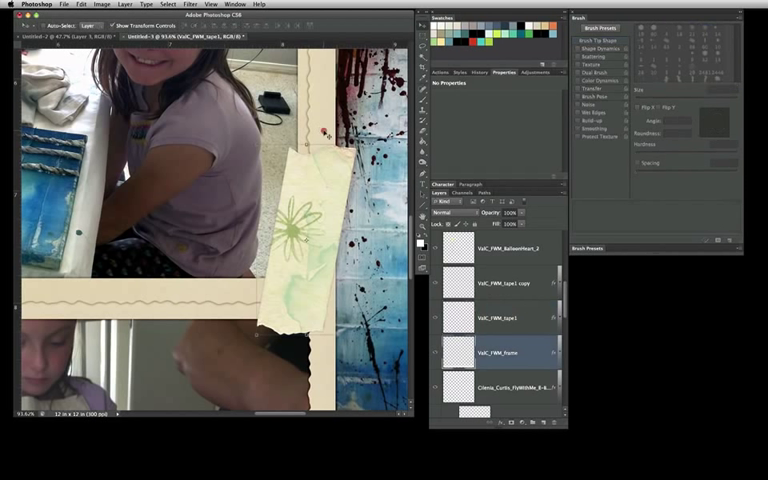
pyautogui.keyDown('ctrl'); pyautogui.click(460, 354); pyautogui.keyUp('ctrl')
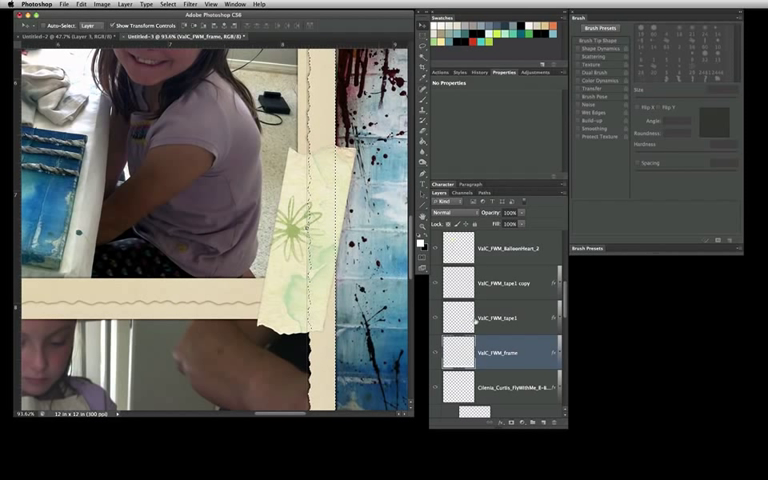
pyautogui.click(293, 227)
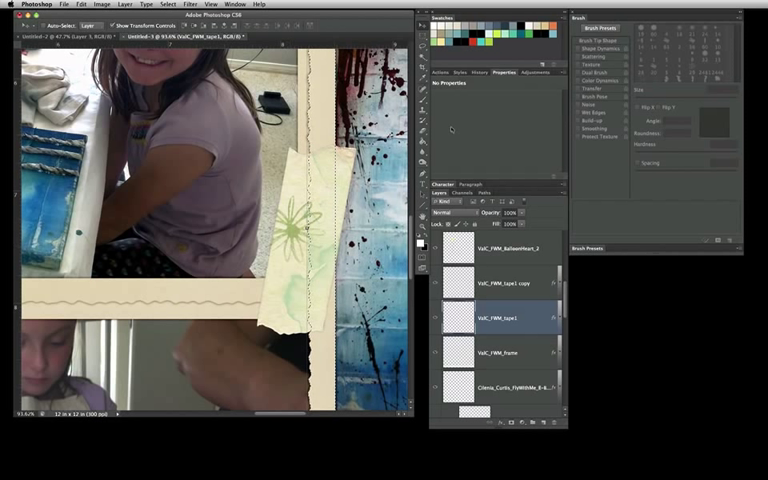
pyautogui.press('o')
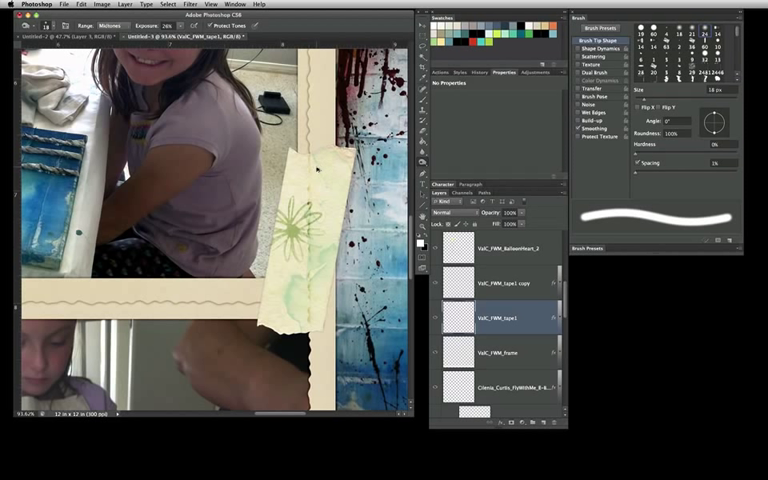
pyautogui.moveTo(318, 170); pyautogui.dragTo(319, 171)
pyautogui.hotkey('ctrl', 'd')
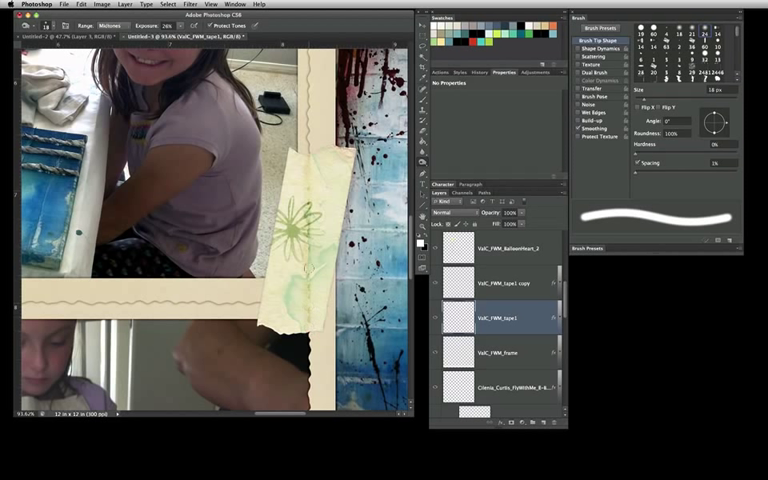
pyautogui.keyDown('shift'); pyautogui.click(310, 148); pyautogui.keyUp('shift')
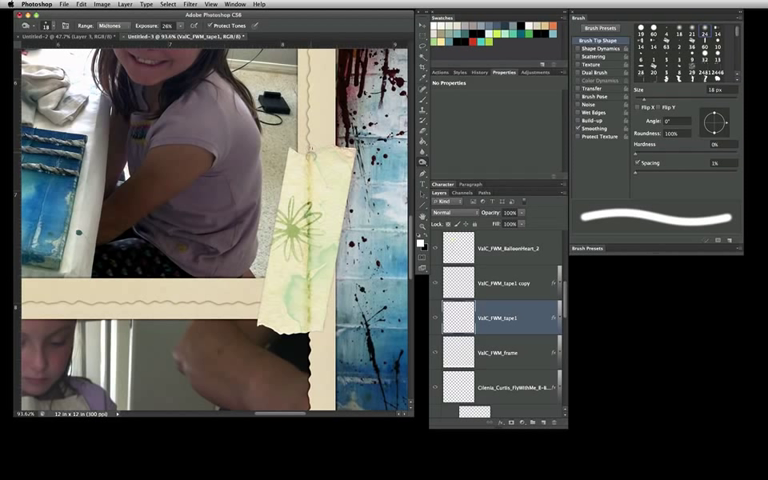
pyautogui.hotkey('ctrl', 'z')
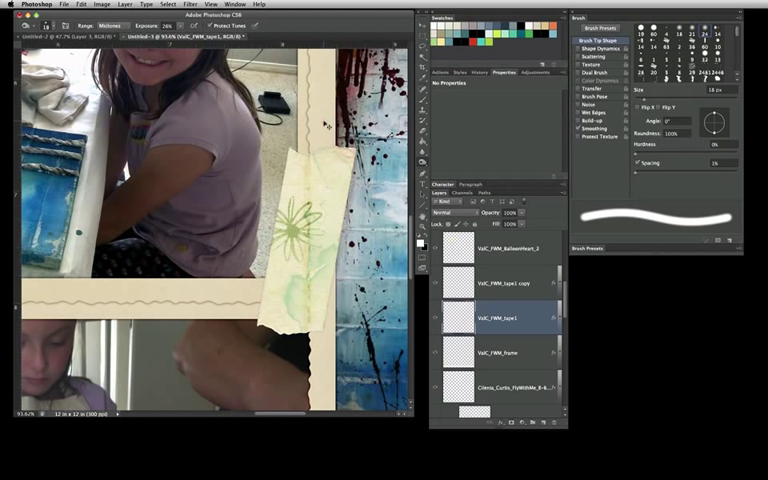
pyautogui.press('v')
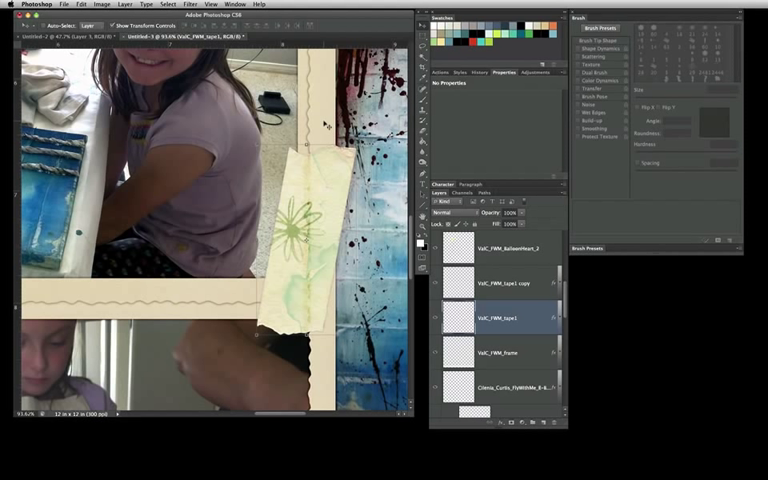
# Reload the frame outline selection, return to tape1 and lower burn exposure to 15%
pyautogui.click(325, 125)
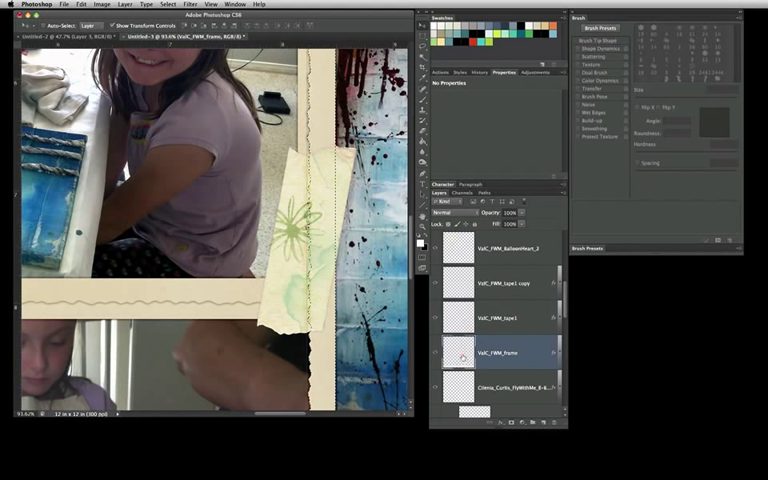
pyautogui.click(530, 312)
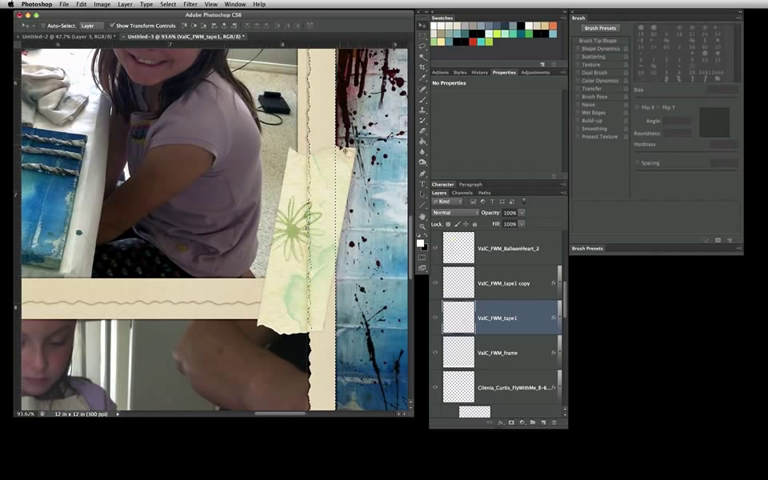
pyautogui.press('o')
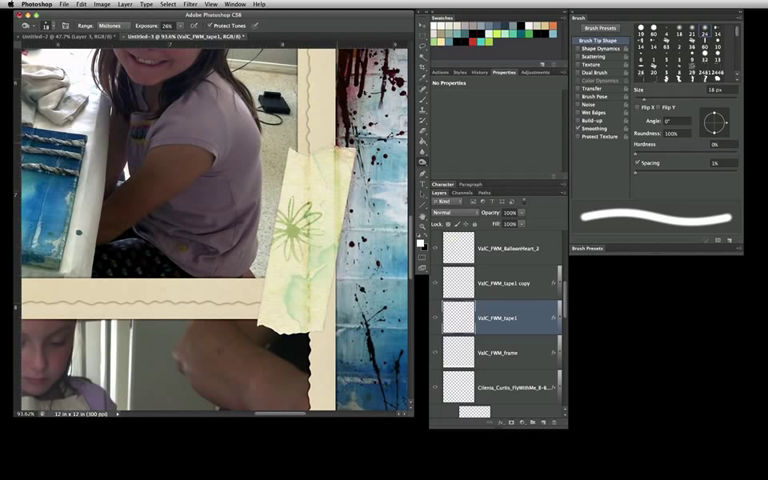
pyautogui.moveTo(152, 29); pyautogui.dragTo(150, 27)
# Enlarge the burn brush to 19 px and darken the tape's right edge over the frame
pyautogui.click(422, 161)
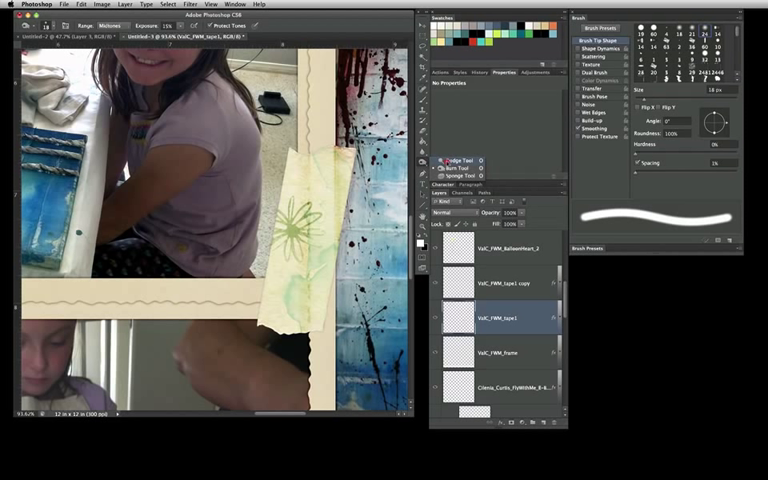
pyautogui.click(452, 168)
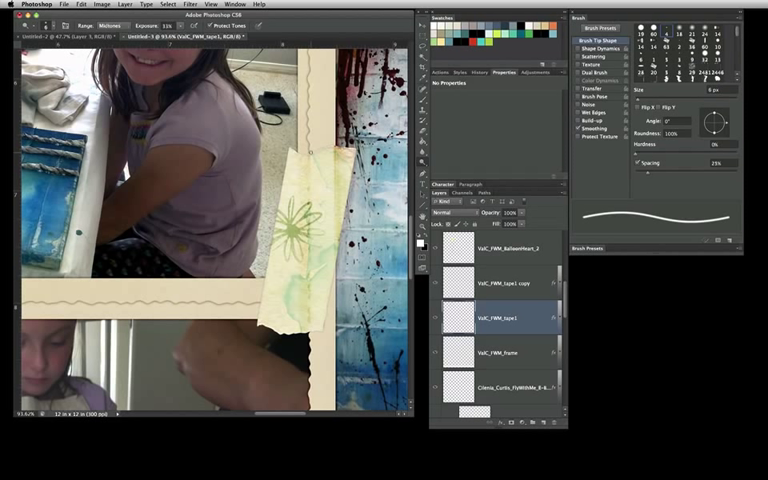
pyautogui.moveTo(310, 152); pyautogui.dragTo(311, 152)
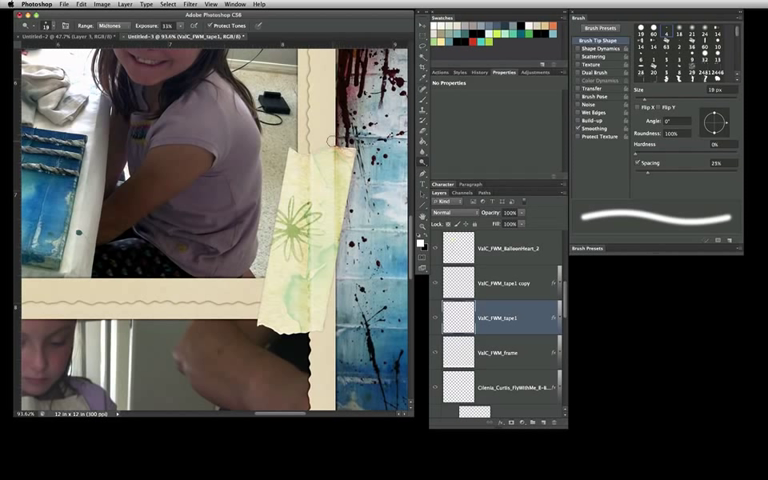
pyautogui.moveTo(333, 141); pyautogui.dragTo(333, 268)
pyautogui.scroll(-3, 343, 197)
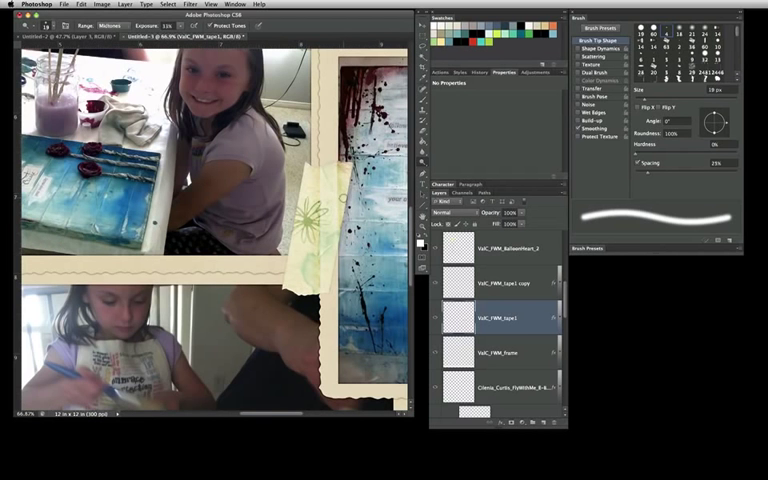
pyautogui.scroll(-1, 313, 190)
pyautogui.scroll(-2, 313, 190)
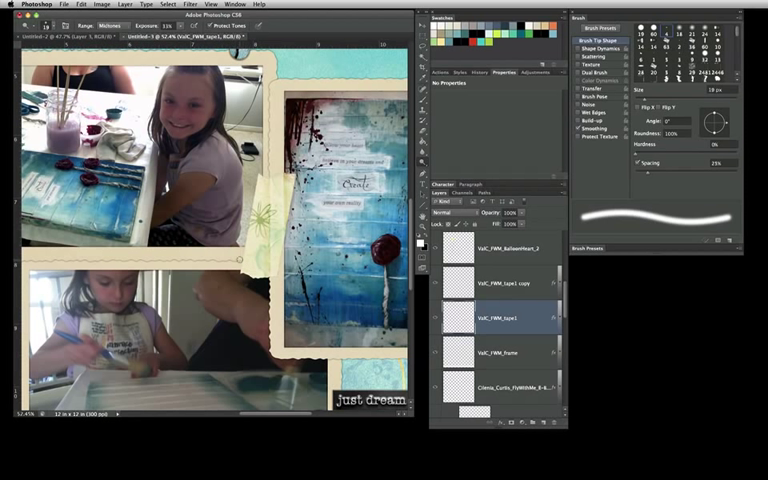
# Load the frame copy's outline as a selection and return to tape1 with the Burn tool
pyautogui.press('v')
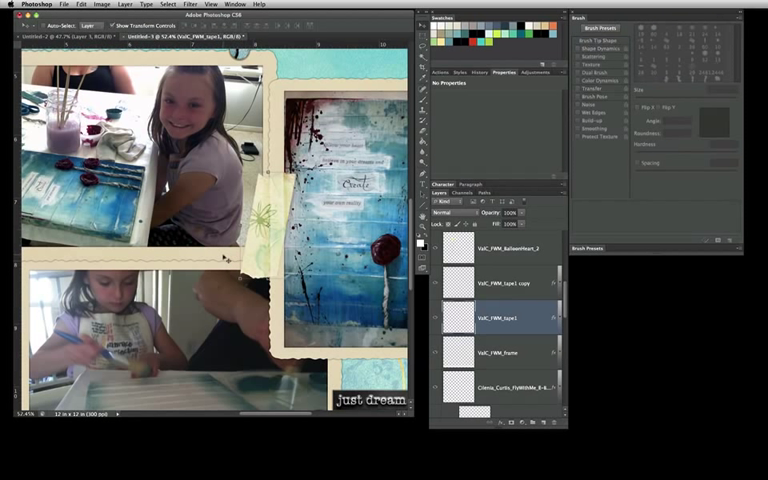
pyautogui.click(226, 259)
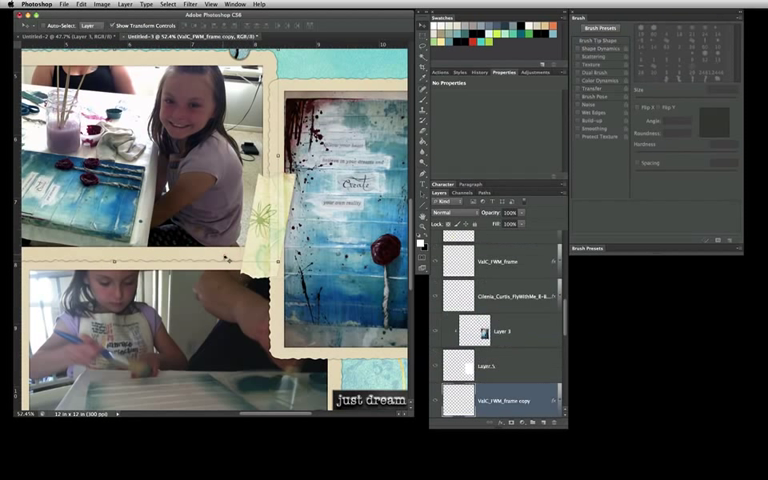
pyautogui.keyDown('ctrl'); pyautogui.click(472, 399); pyautogui.keyUp('ctrl')
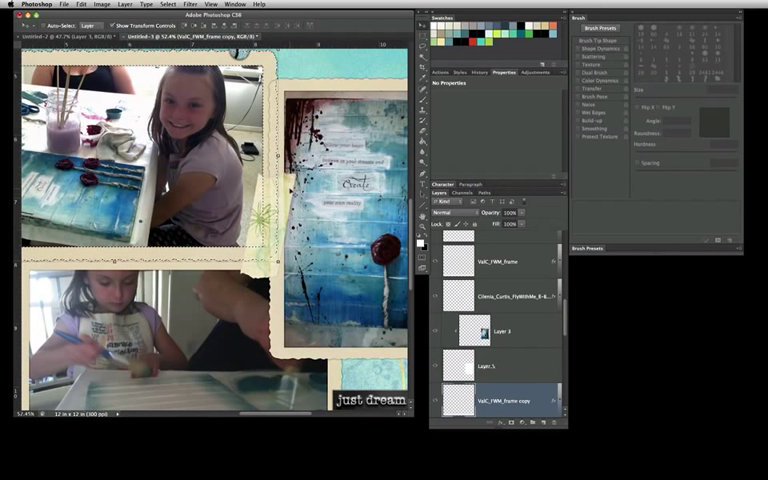
pyautogui.hotkey('alt', '.')
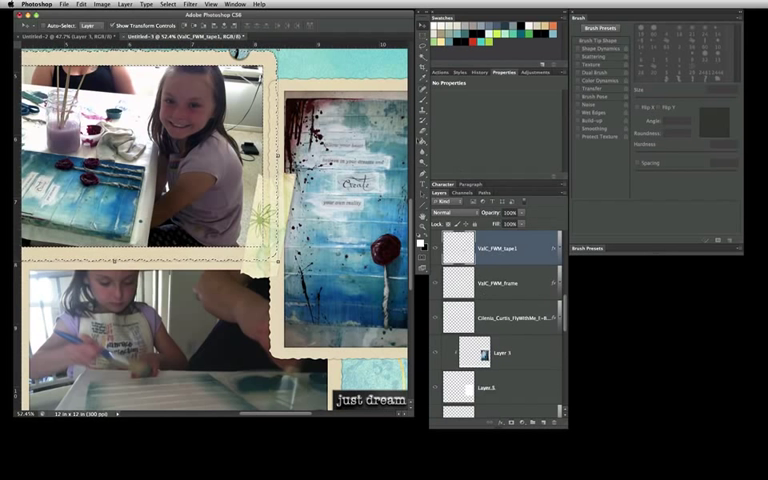
pyautogui.click(423, 161)
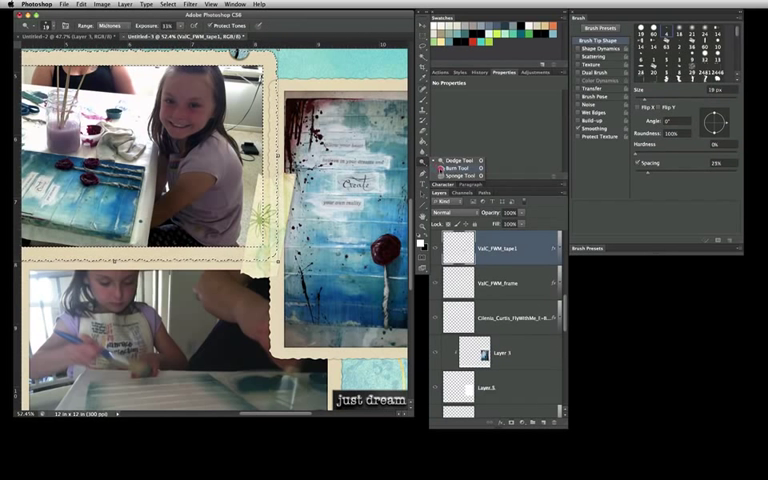
pyautogui.click(441, 168)
pyautogui.scroll(5, 247, 262)
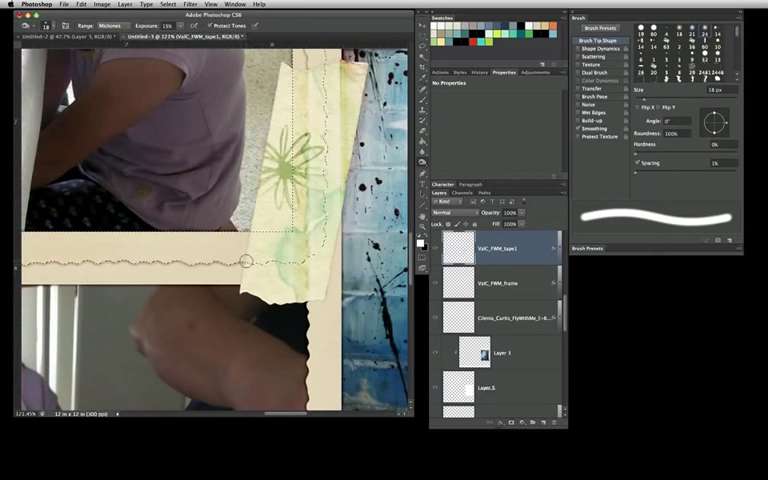
# Burn the tape darker along the frame edge inside the selection
pyautogui.click(248, 263)
pyautogui.moveTo(281, 266)
pyautogui.mouseDown()
pyautogui.moveTo(298, 266)
pyautogui.moveTo(291, 268)
pyautogui.mouseUp()
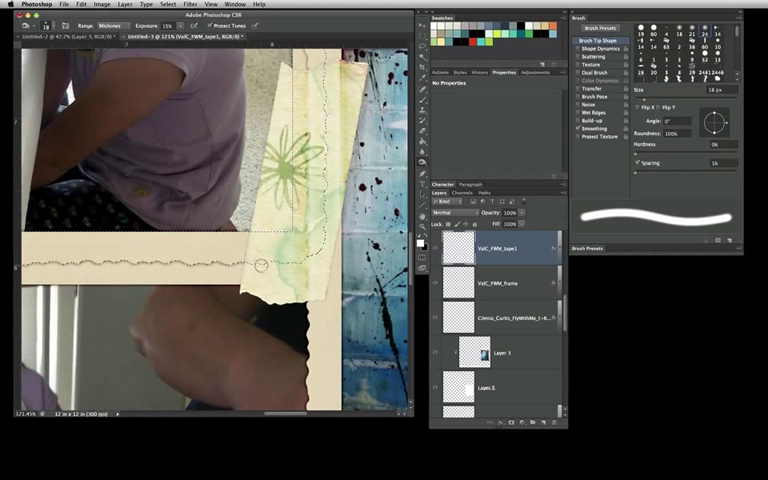
pyautogui.moveTo(249, 267); pyautogui.dragTo(293, 266)
# Invert the selection and burn the tape's wavy and right edges, enlarging the brush to about 37 px
pyautogui.click(164, 5)
pyautogui.click(188, 40)
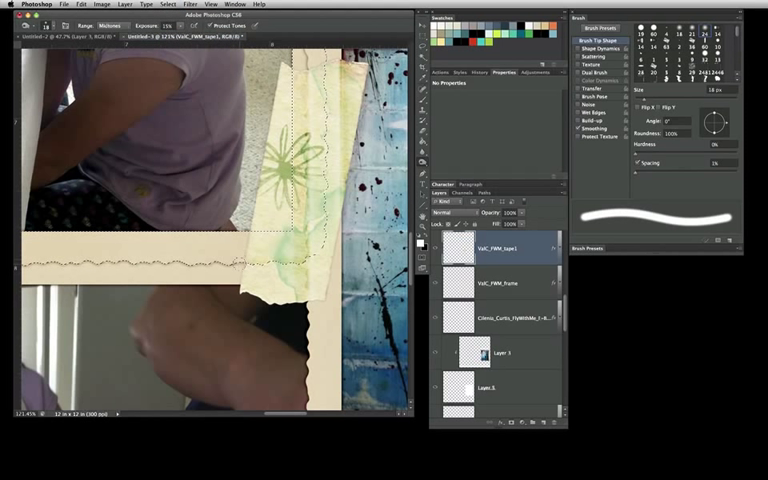
pyautogui.moveTo(240, 267)
pyautogui.mouseDown()
pyautogui.moveTo(291, 268)
pyautogui.moveTo(245, 268)
pyautogui.moveTo(307, 260)
pyautogui.moveTo(312, 297)
pyautogui.moveTo(314, 254)
pyautogui.mouseUp()
pyautogui.click(305, 297)
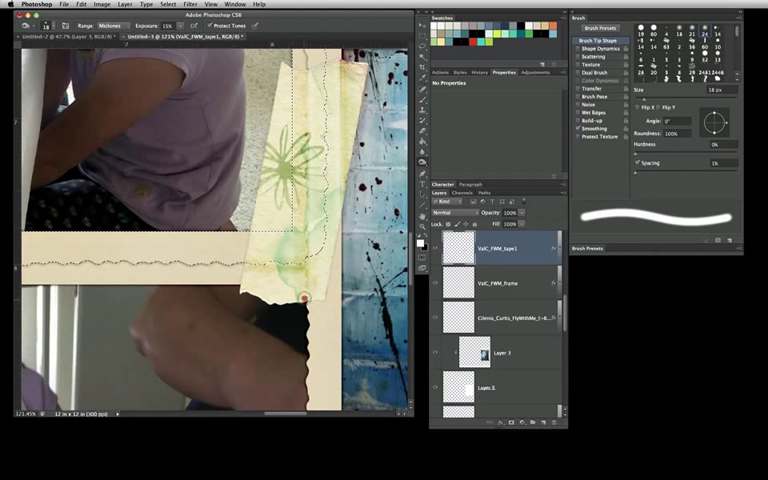
pyautogui.moveTo(303, 298)
pyautogui.mouseDown()
pyautogui.moveTo(304, 268)
pyautogui.moveTo(290, 270)
pyautogui.mouseUp()
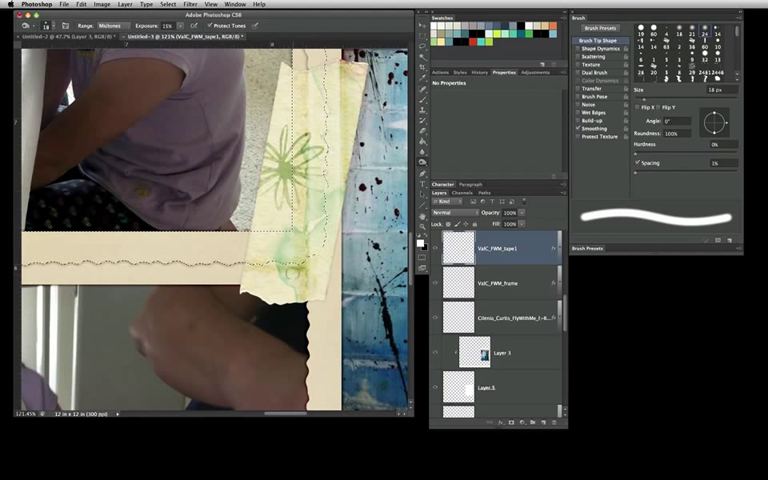
pyautogui.moveTo(245, 311)
pyautogui.mouseDown()
pyautogui.moveTo(255, 300)
pyautogui.moveTo(295, 305)
pyautogui.moveTo(250, 222)
pyautogui.moveTo(283, 131)
pyautogui.moveTo(285, 65)
pyautogui.moveTo(285, 210)
pyautogui.moveTo(253, 222)
pyautogui.moveTo(264, 91)
pyautogui.mouseUp()
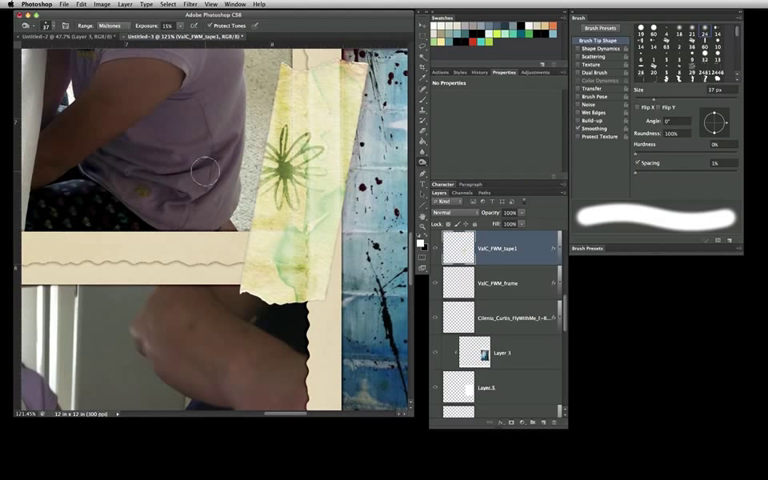
pyautogui.scroll(-2, 308, 214)
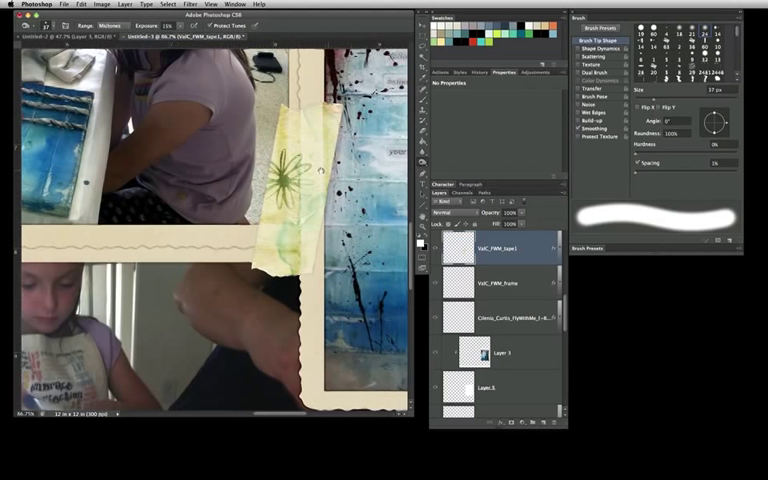
# Bring the upper-right tape into view and load the frame outline as an inverted selection
pyautogui.moveTo(213, 102); pyautogui.dragTo(194, 112)
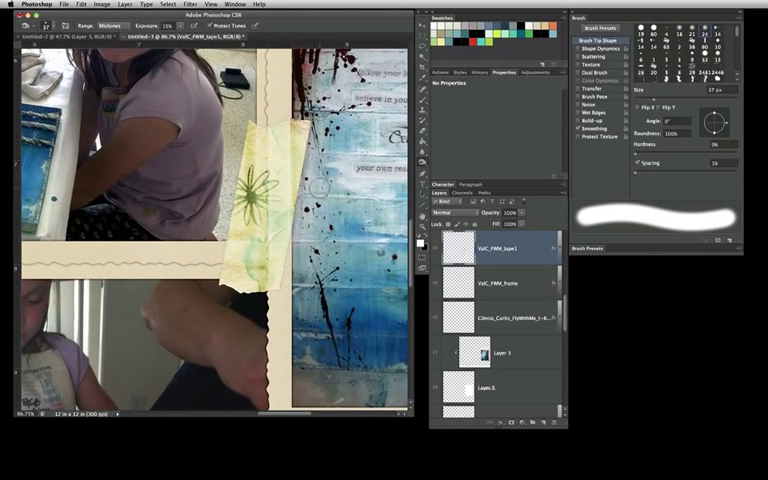
pyautogui.scroll(-2, 318, 187)
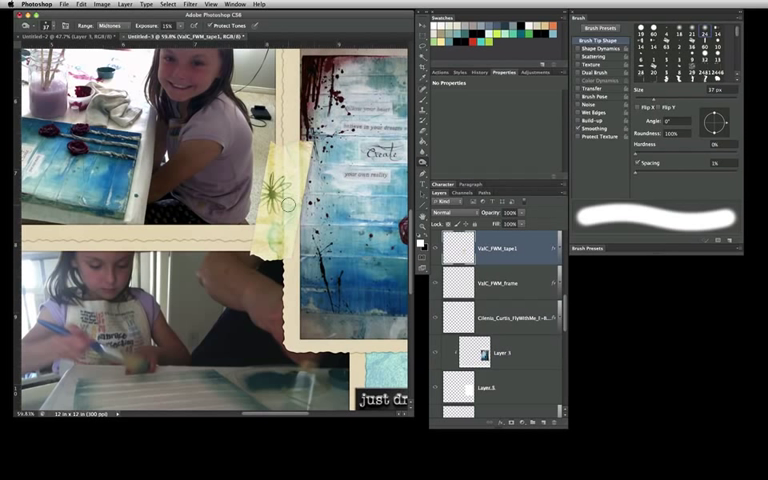
pyautogui.scroll(-1, 270, 195)
pyautogui.scroll(-1, 270, 195)
pyautogui.scroll(-1, 270, 195)
pyautogui.scroll(-2, 270, 195)
pyautogui.scroll(3, 300, 130)
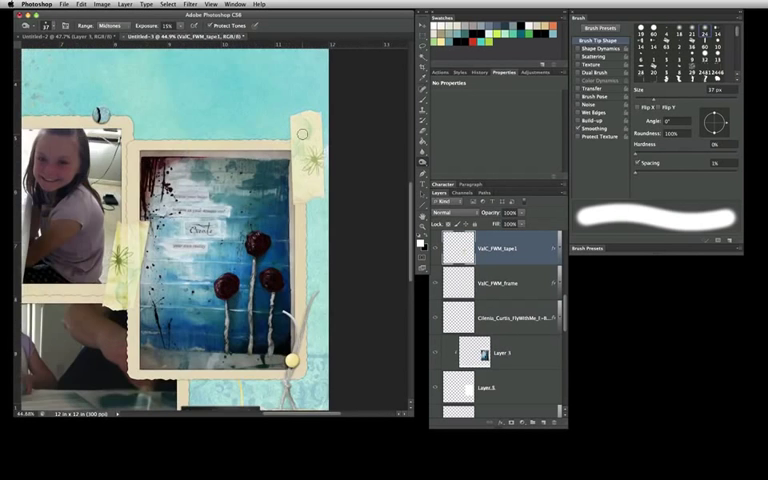
pyautogui.scroll(3, 300, 130)
pyautogui.moveTo(301, 133); pyautogui.dragTo(258, 185)
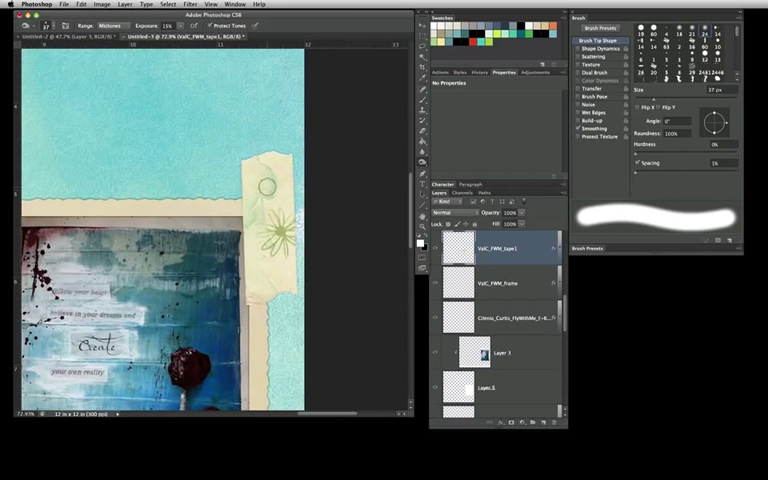
pyautogui.press('v')
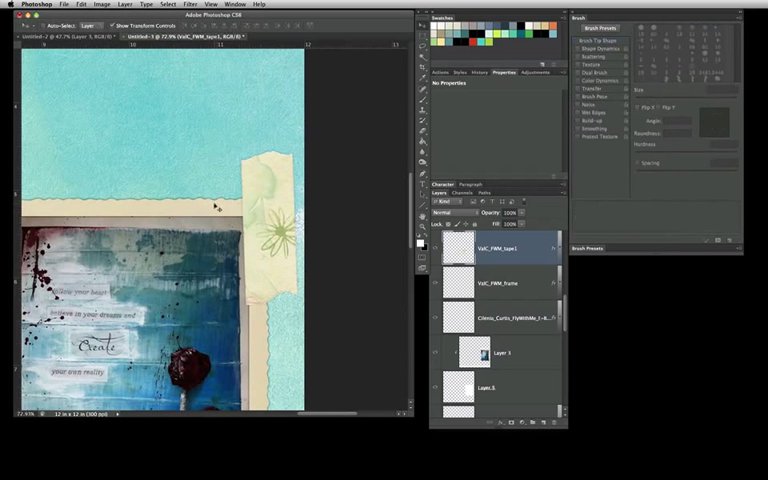
pyautogui.click(215, 207)
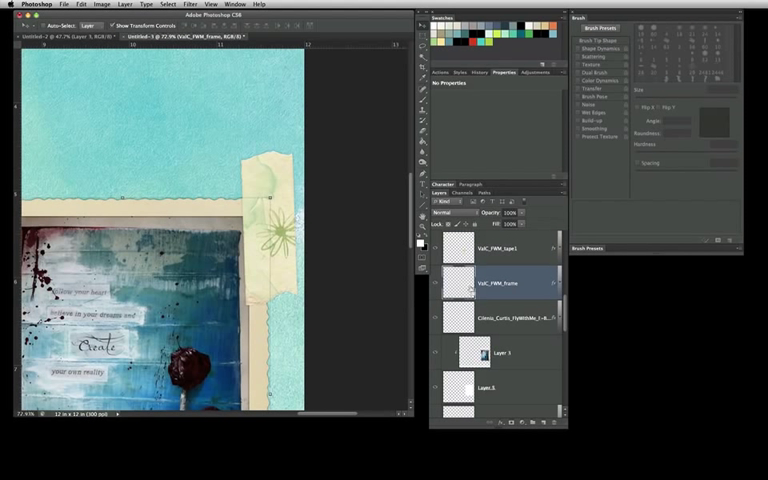
pyautogui.keyDown('ctrl'); pyautogui.click(458, 283); pyautogui.keyUp('ctrl')
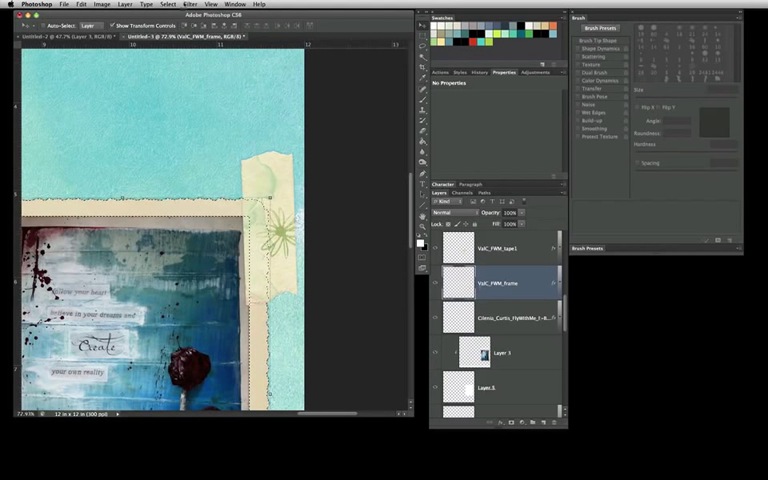
pyautogui.click(168, 4)
pyautogui.click(189, 38)
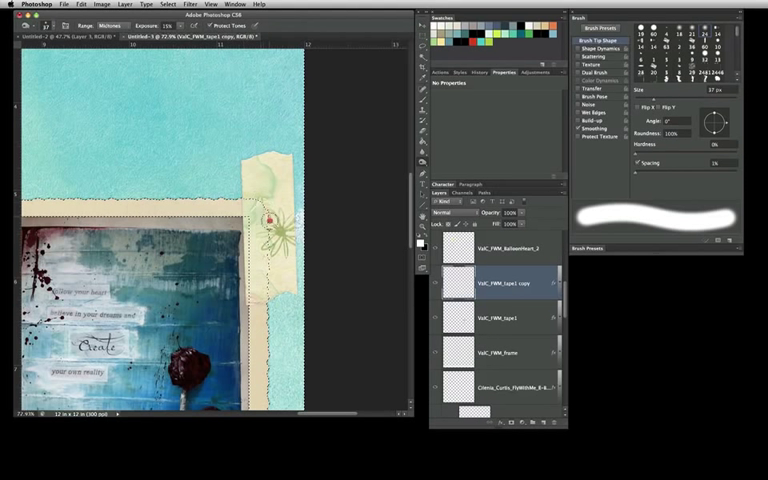
# Dodge the tape below its flower at a gentler exposure, clearing the frame selection
pyautogui.moveTo(269, 222); pyautogui.dragTo(269, 305)
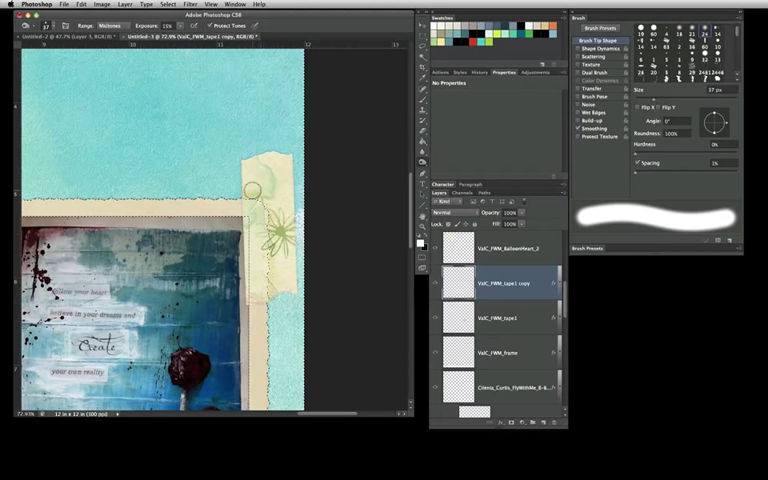
pyautogui.click(165, 25)
pyautogui.write('5')
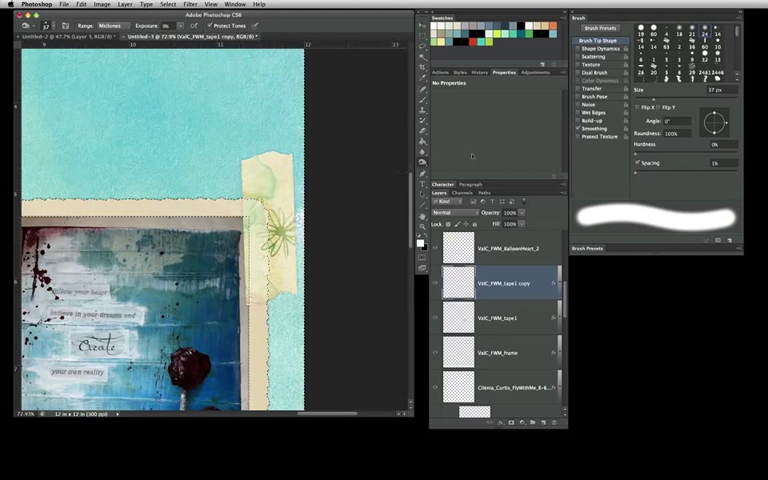
pyautogui.hotkey('ctrl', 'd')
pyautogui.moveTo(150, 28); pyautogui.dragTo(146, 27)
pyautogui.moveTo(266, 230)
pyautogui.mouseDown()
pyautogui.moveTo(264, 300)
pyautogui.moveTo(264, 252)
pyautogui.mouseUp()
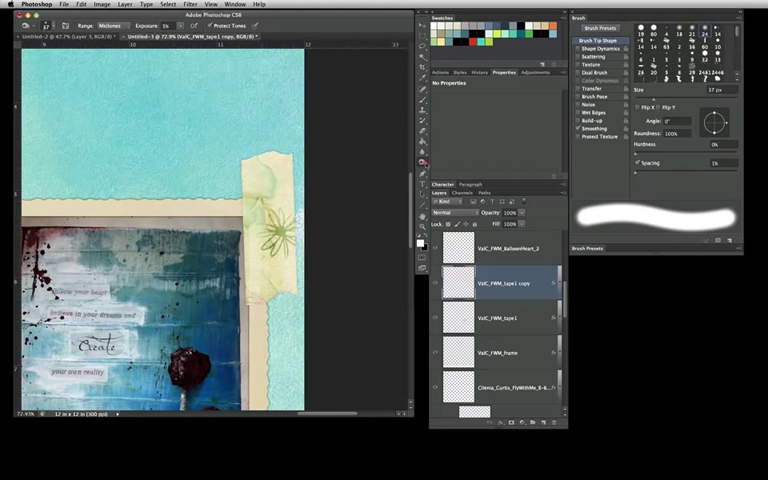
# Switch to the Burn tool and enlarge the brush to 35 px
pyautogui.rightClick(423, 162)
pyautogui.click(452, 165)
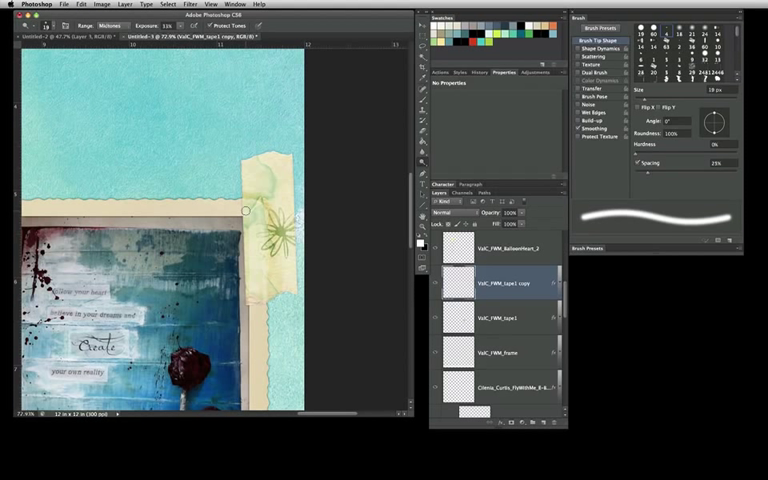
pyautogui.press(']')
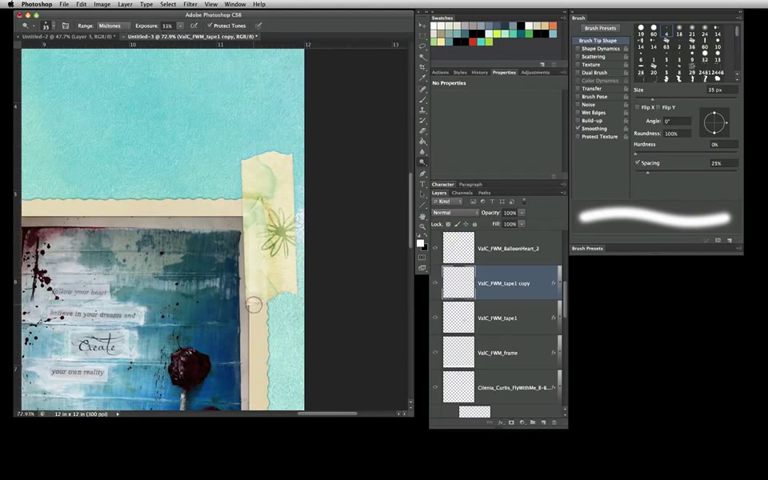
pyautogui.scroll(-5, 253, 304)
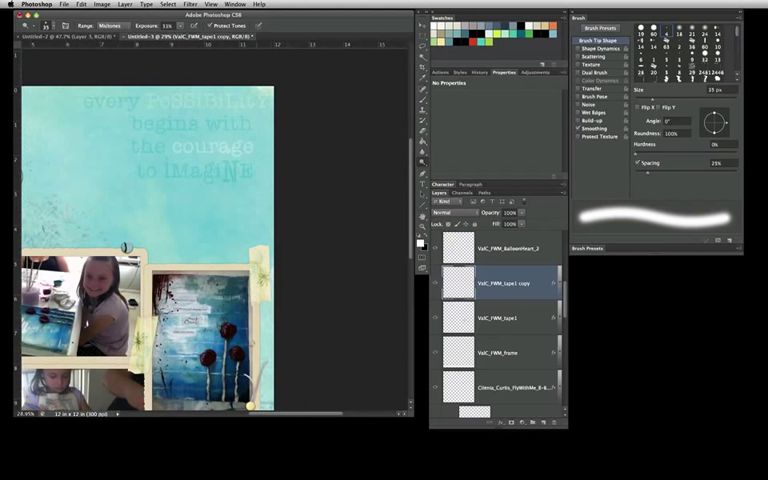
# Burn the top-right tape's upper corner and right edge near the flower into faint creases
pyautogui.moveTo(248, 351); pyautogui.dragTo(352, 256)
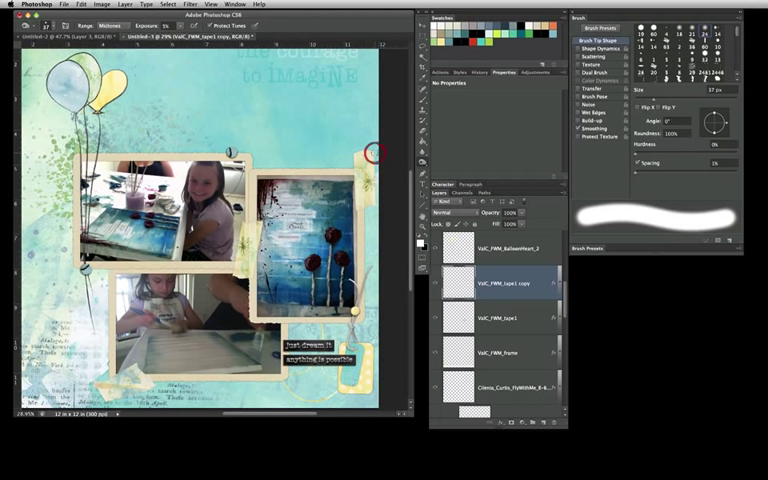
pyautogui.scroll(4, 370, 152)
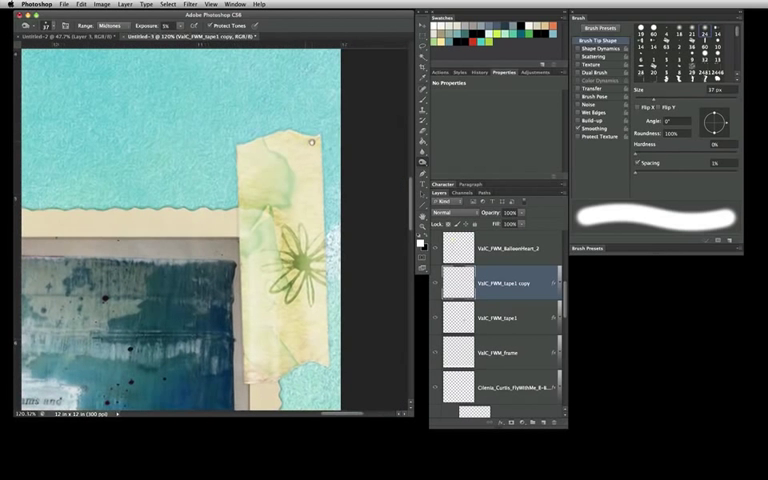
pyautogui.moveTo(326, 141); pyautogui.dragTo(326, 148)
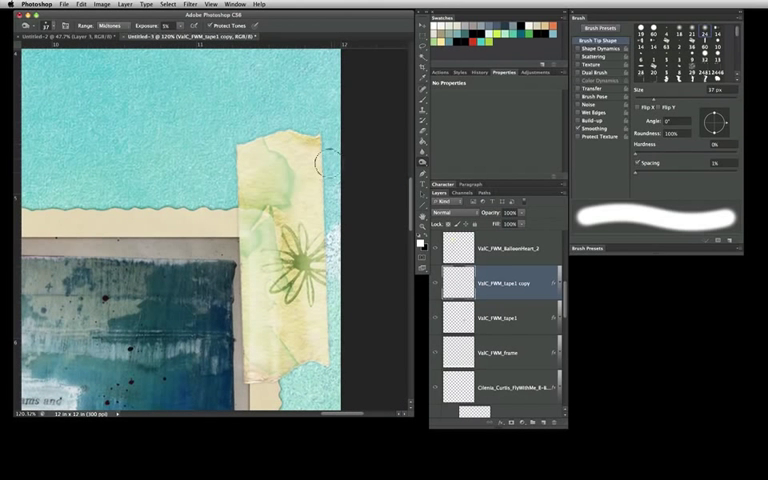
pyautogui.moveTo(325, 282); pyautogui.dragTo(318, 272)
pyautogui.scroll(-3, 299, 248)
pyautogui.scroll(-2, 320, 200)
pyautogui.scroll(-2, 341, 173)
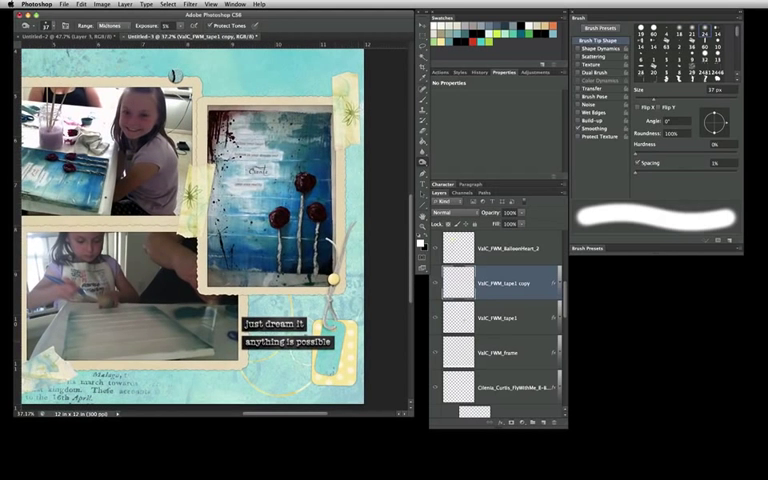
pyautogui.hscroll(-5, 341, 173)
pyautogui.scroll(3, 200, 300)
pyautogui.scroll(3, 271, 291)
# Load the frame copy 2 outline as an inverted selection and target the ValC_FWM_tape2 layer
pyautogui.press('v')
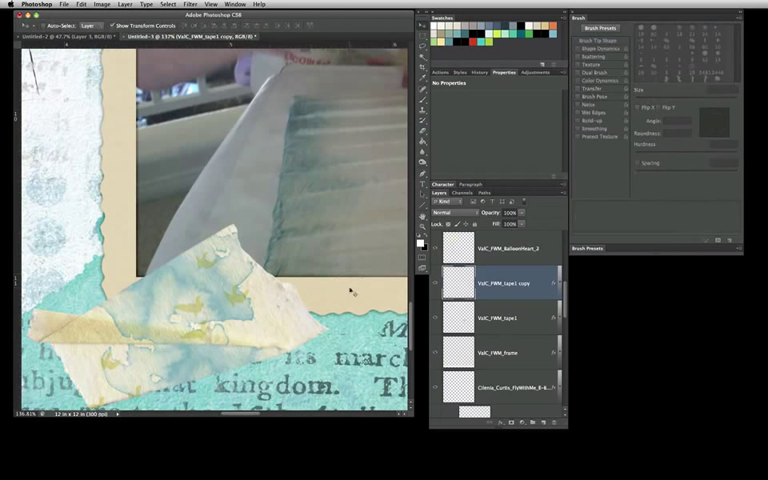
pyautogui.keyDown('ctrl'); pyautogui.click(351, 297); pyautogui.keyUp('ctrl')
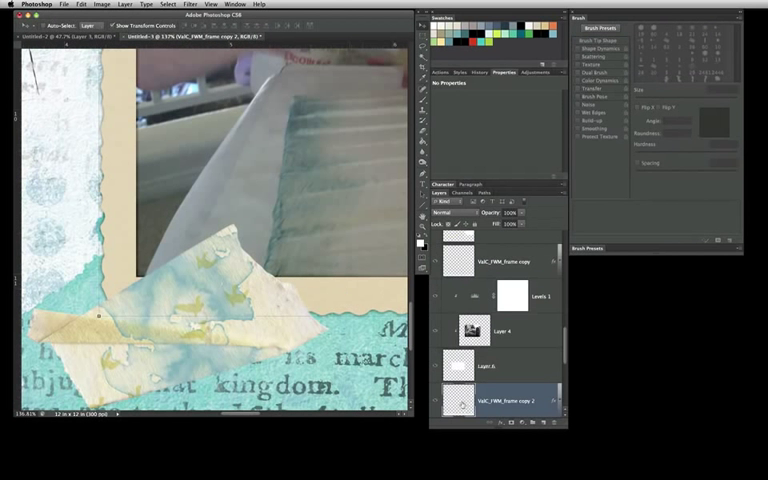
pyautogui.keyDown('ctrl'); pyautogui.click(462, 404); pyautogui.keyUp('ctrl')
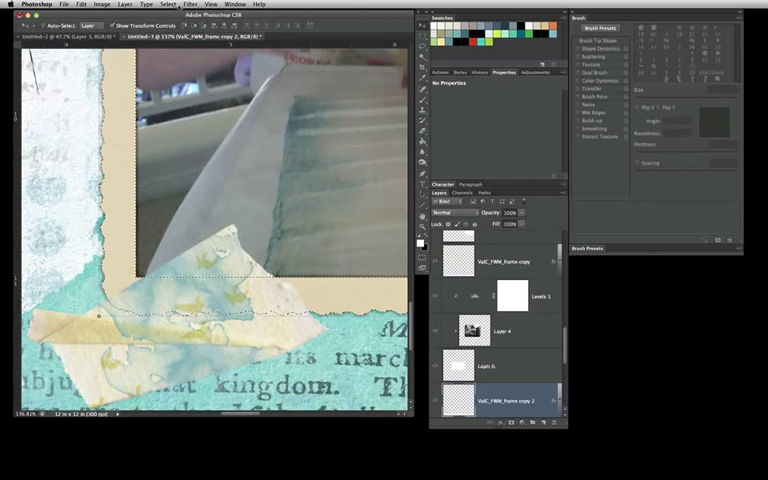
pyautogui.click(168, 4)
pyautogui.click(180, 36)
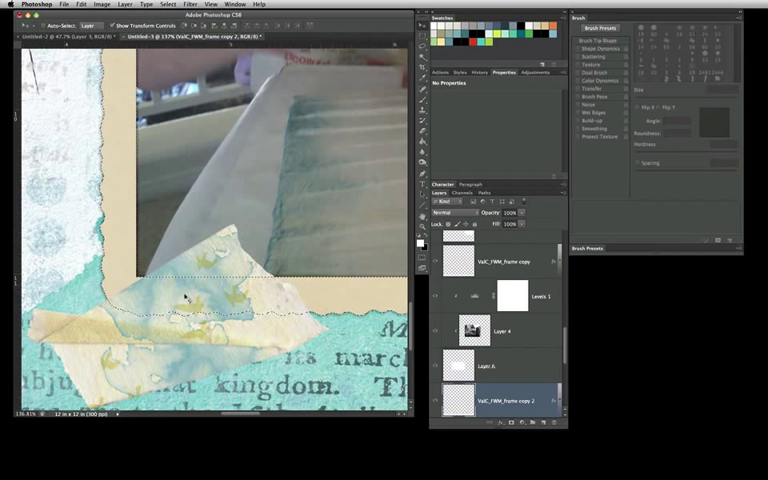
pyautogui.click(107, 385)
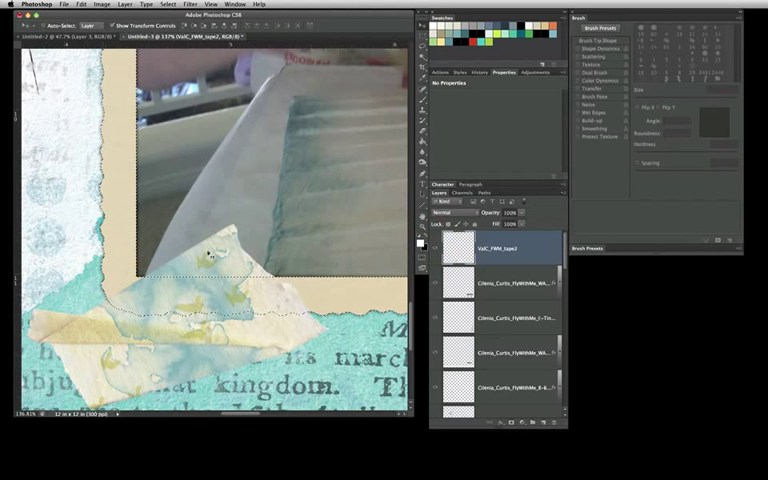
# Dodge the tape along the frame edge, corner and stains to lighten it
pyautogui.click(421, 161)
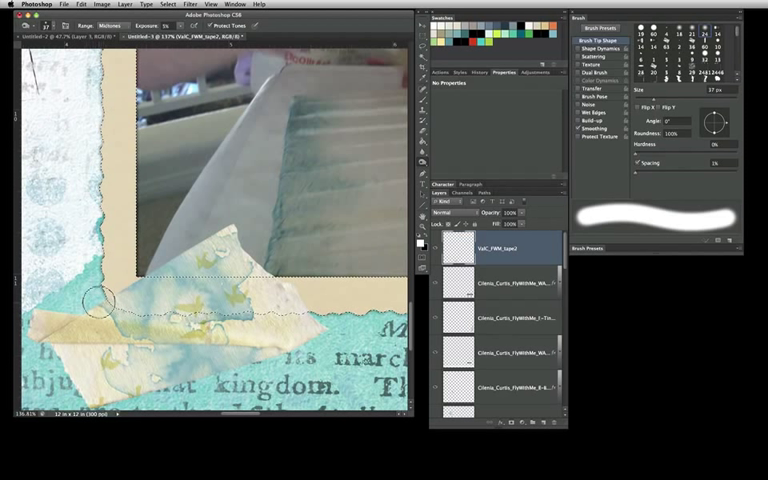
pyautogui.moveTo(185, 318); pyautogui.dragTo(212, 340)
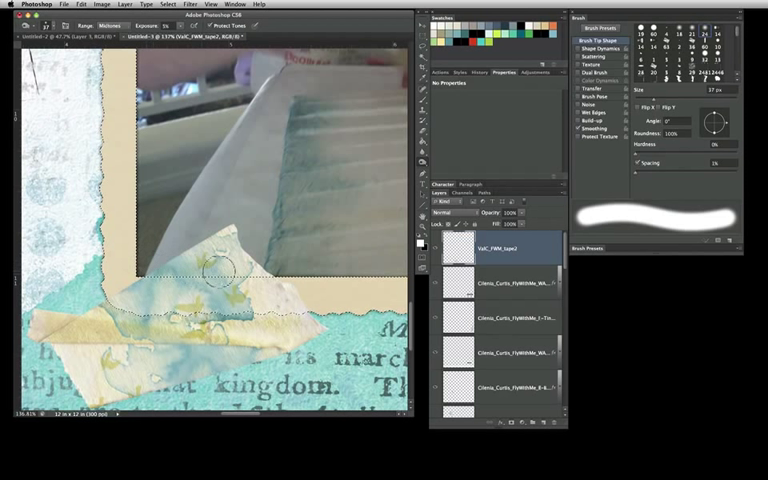
pyautogui.moveTo(278, 262); pyautogui.dragTo(316, 263)
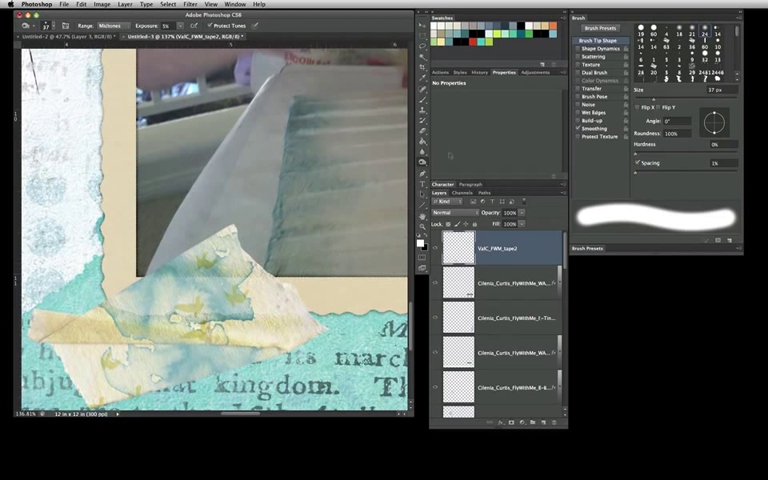
pyautogui.moveTo(180, 272)
pyautogui.mouseDown()
pyautogui.moveTo(283, 290)
pyautogui.moveTo(267, 318)
pyautogui.mouseUp()
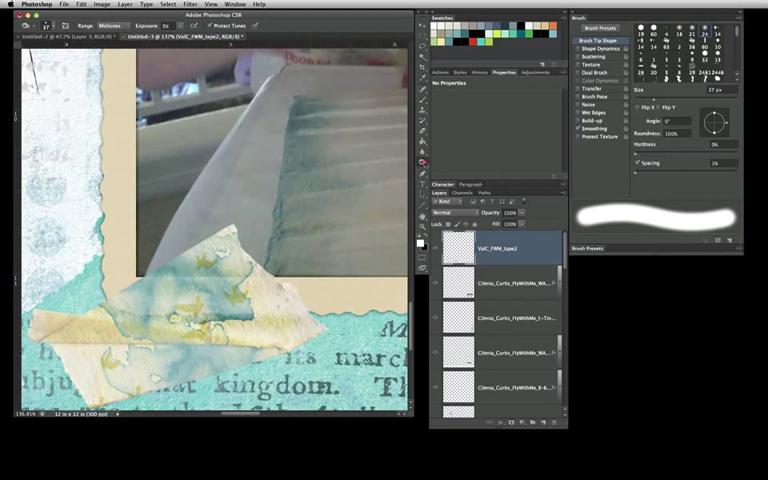
# Burn a darkened crease across the tape at 33% exposure with a 24 px brush
pyautogui.rightClick(423, 161)
pyautogui.click(462, 169)
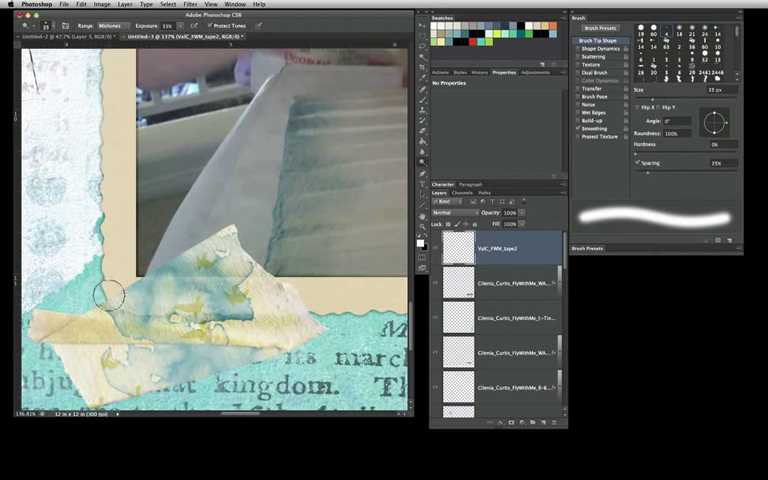
pyautogui.moveTo(110, 295); pyautogui.dragTo(300, 303)
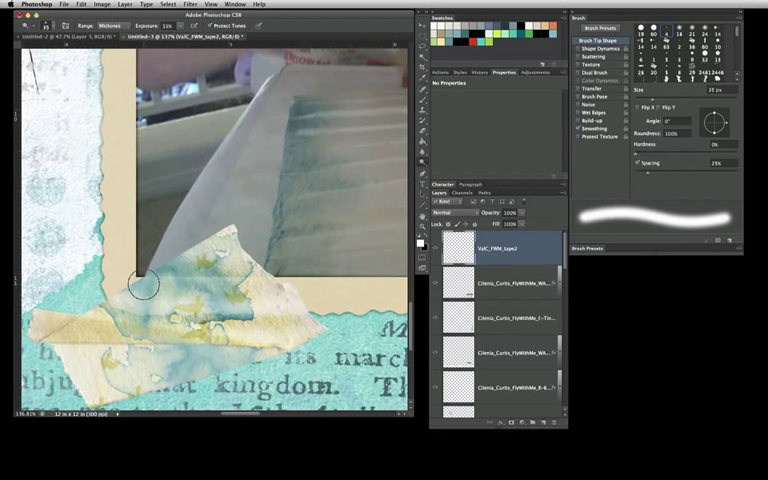
pyautogui.moveTo(143, 284); pyautogui.dragTo(140, 283)
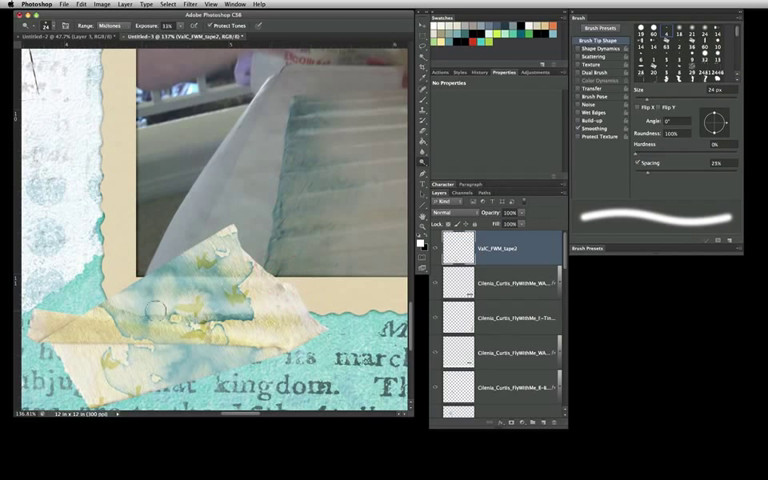
pyautogui.scroll(-1, 165, 308)
pyautogui.scroll(-1, 165, 308)
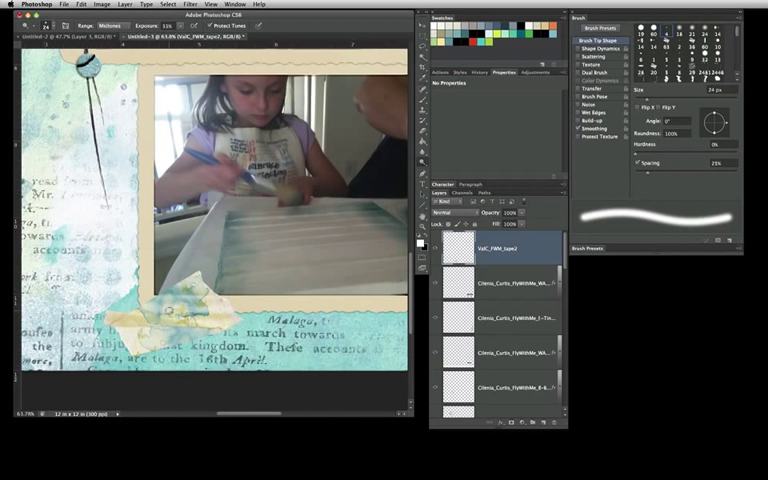
pyautogui.scroll(-1, 165, 308)
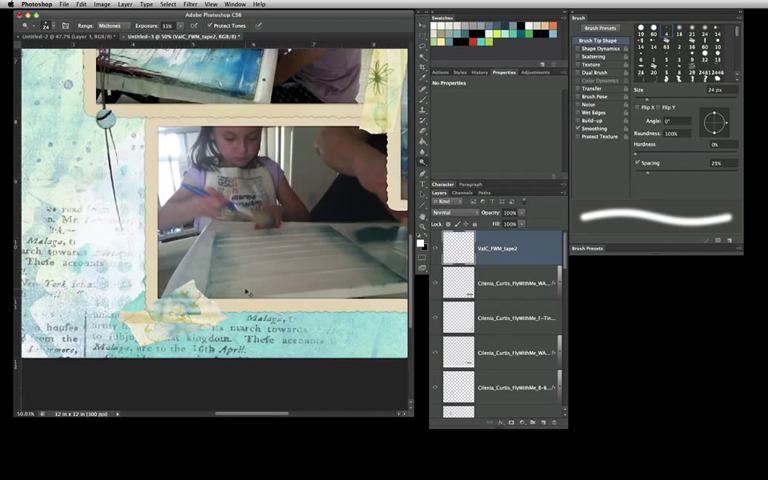
pyautogui.scroll(-1, 246, 292)
pyautogui.scroll(-1, 244, 289)
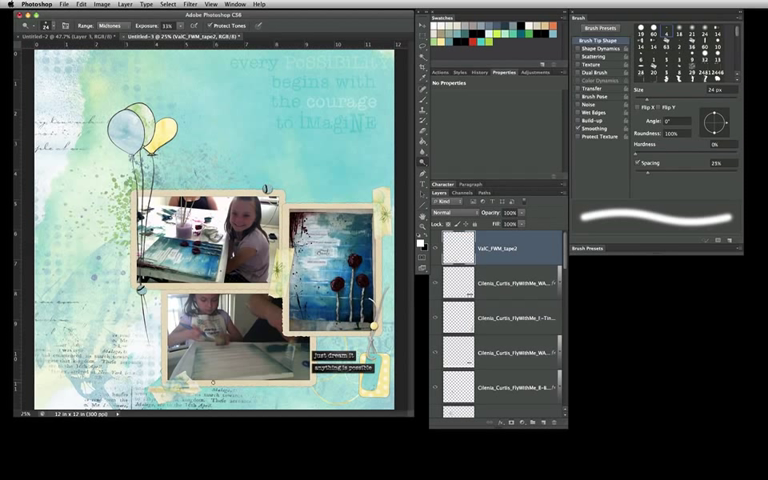
pyautogui.click(422, 161)
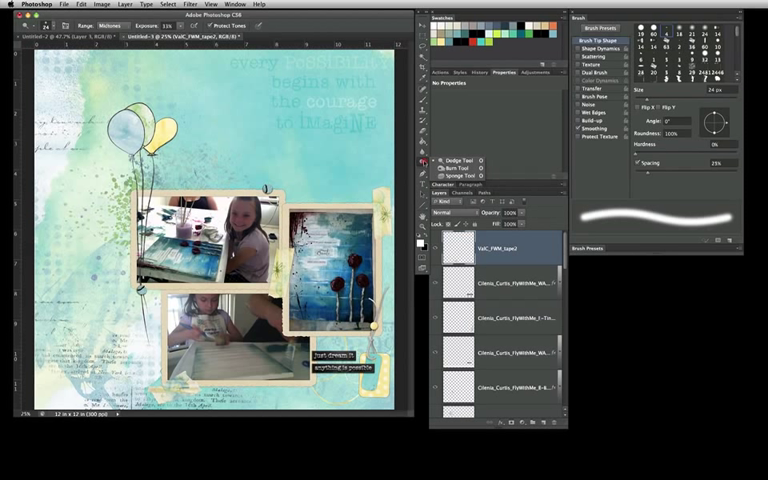
pyautogui.click(422, 158)
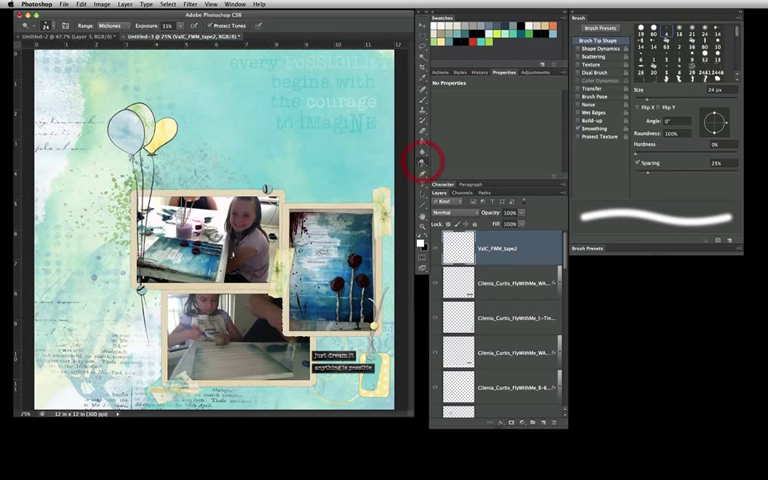